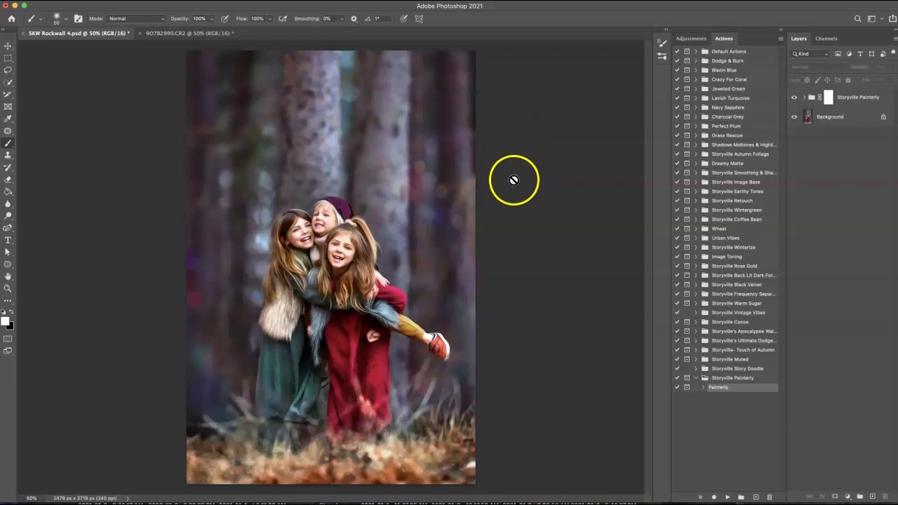
Step: Compare the portrait of the three girls in the forest with and without the Storyville Painterly group, close up and in full
key(super+plus)
key(super+plus)
key(super+plus)
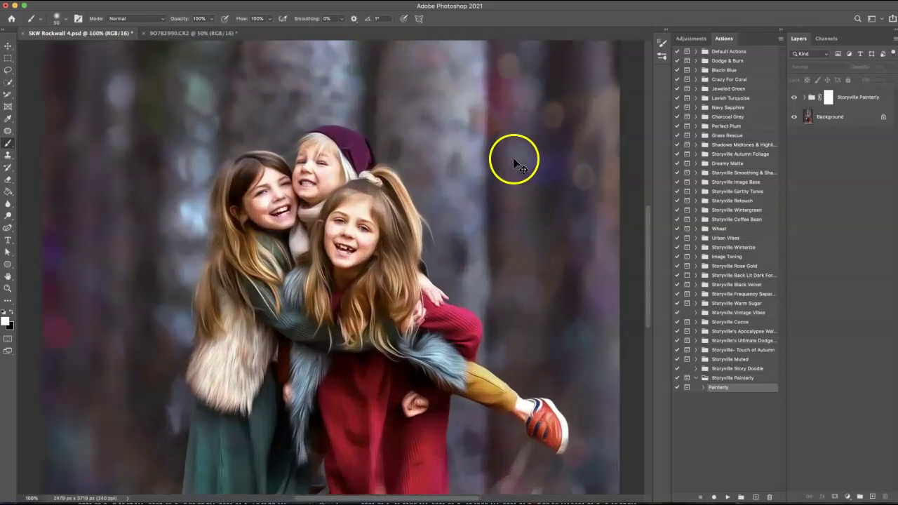
key(super+minus)
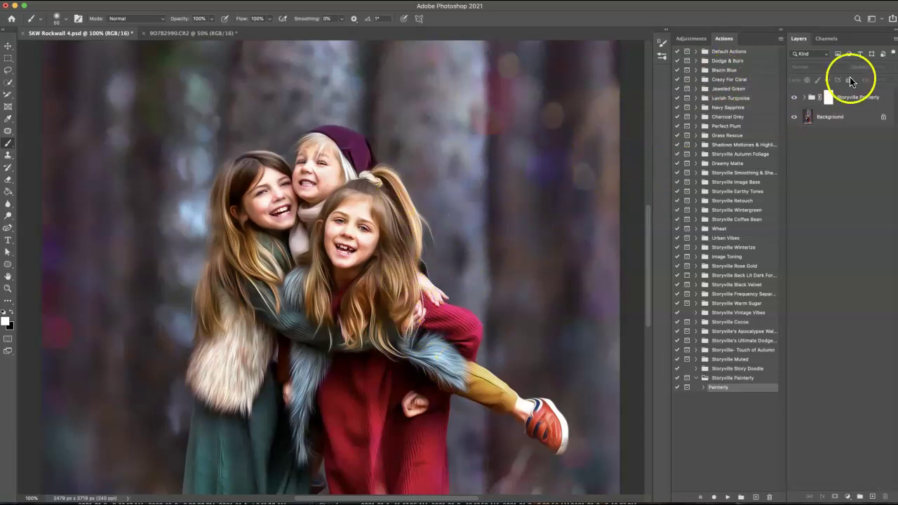
click(794, 99)
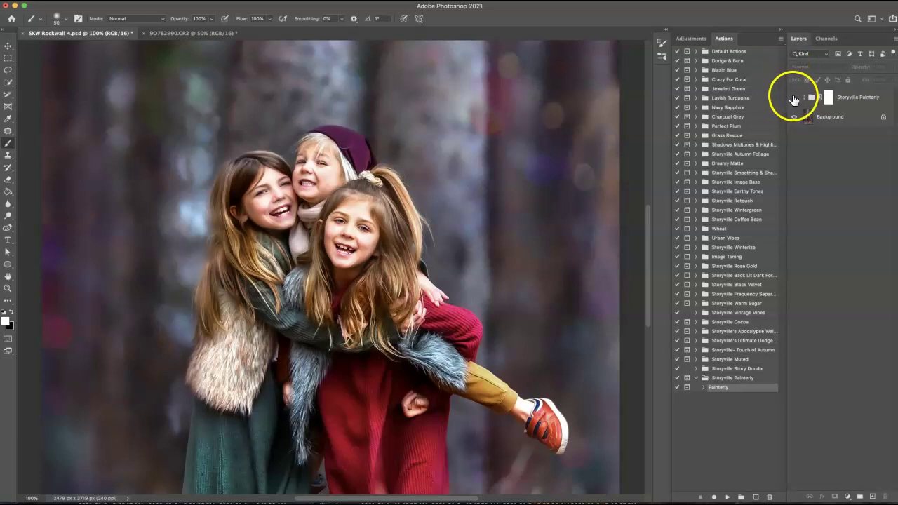
key(super+minus)
key(super+minus)
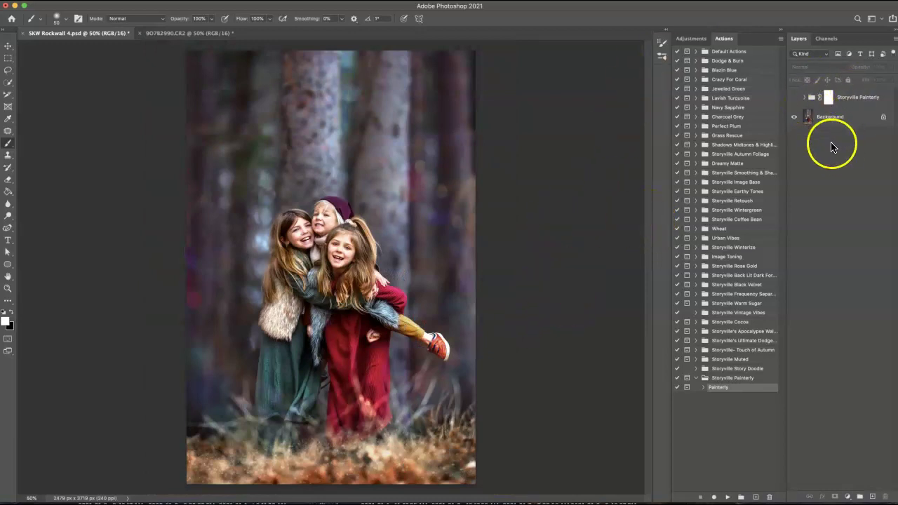
key(super+plus)
key(super+plus)
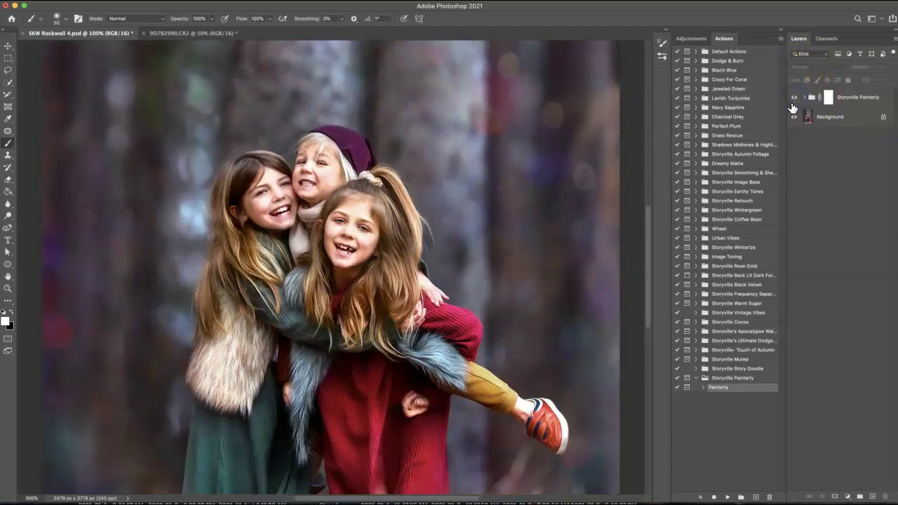
key(super+minus)
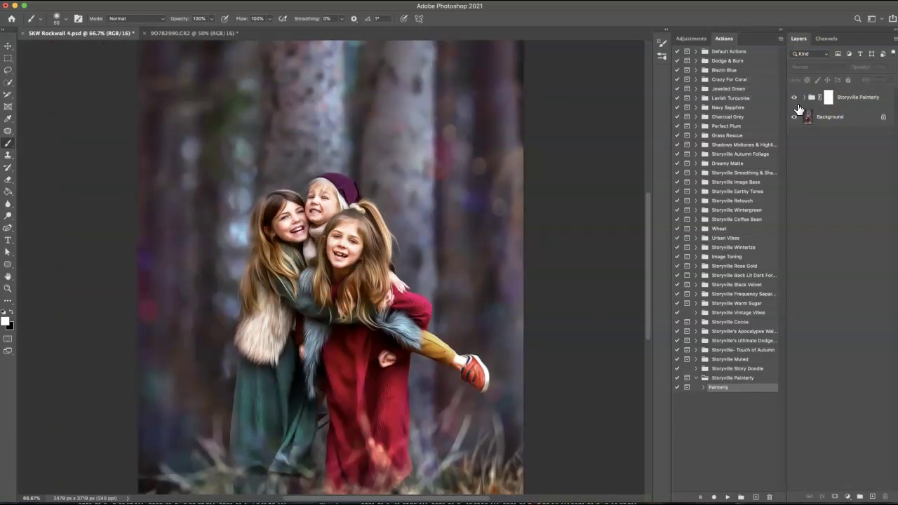
click(341, 418)
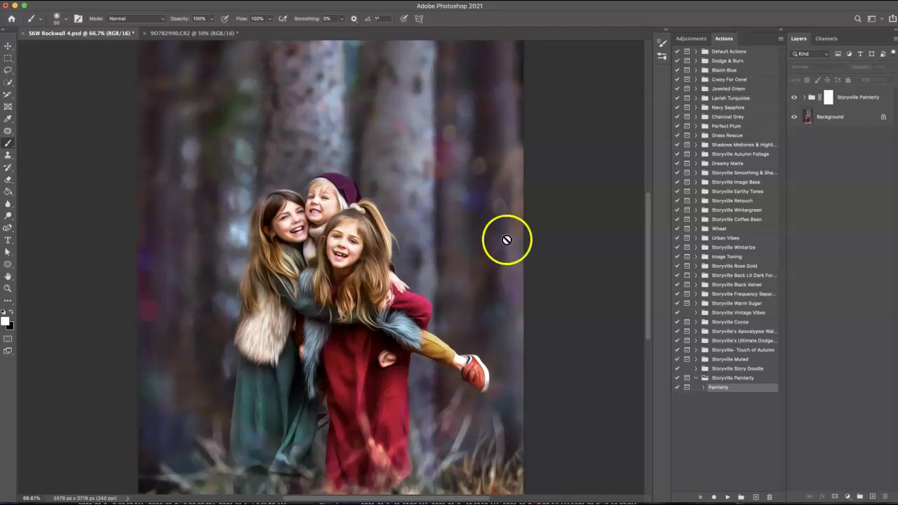
Step: Delete the Storyville Painterly group and run the Painterly action again on the Background layer
mouse_move(812, 98)
mouse_down()
mouse_move(846, 113)
mouse_move(886, 496)
mouse_up()
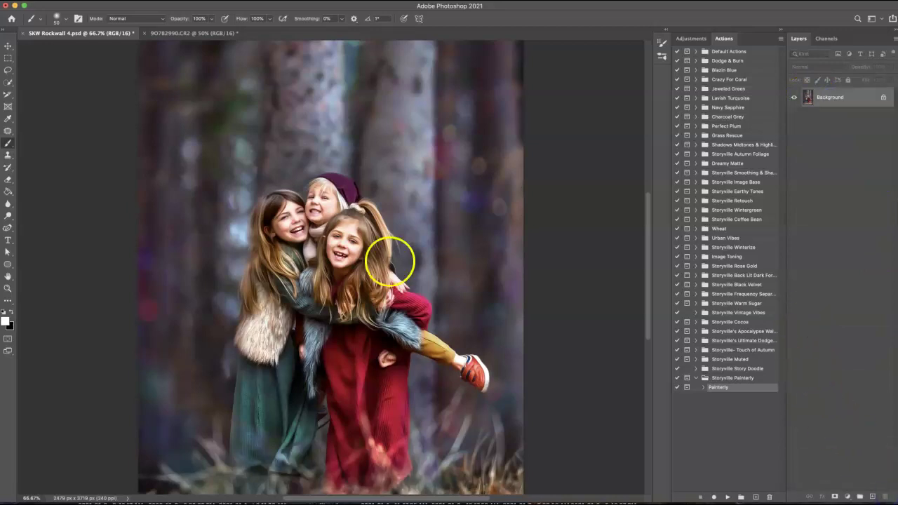
key(super+plus)
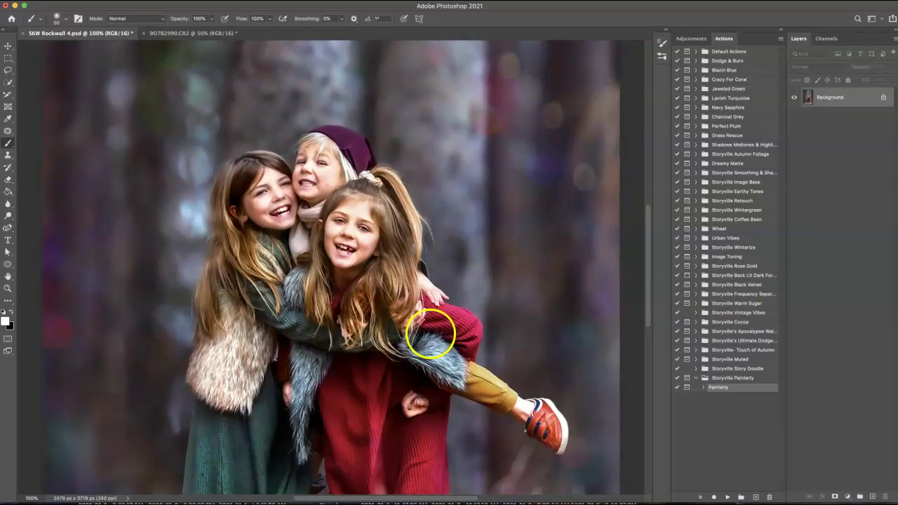
key(super+minus)
key(super+minus)
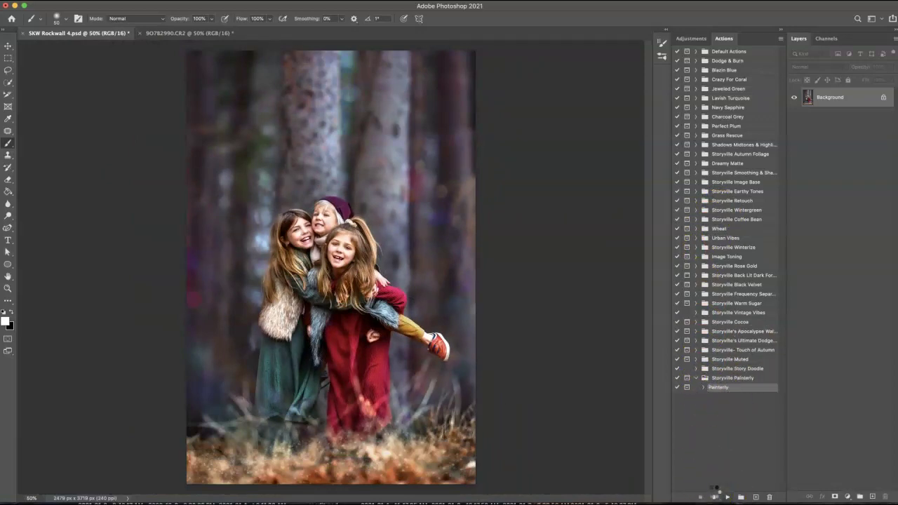
click(607, 212)
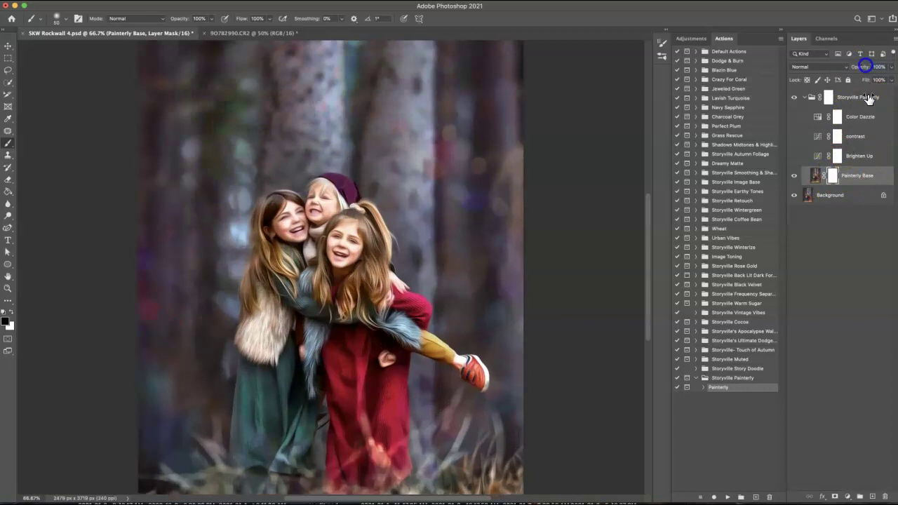
Step: Mask the painterly effect off the three girls' faces on the Painterly Base mask with a black brush at 70% opacity
click(834, 176)
click(11, 311)
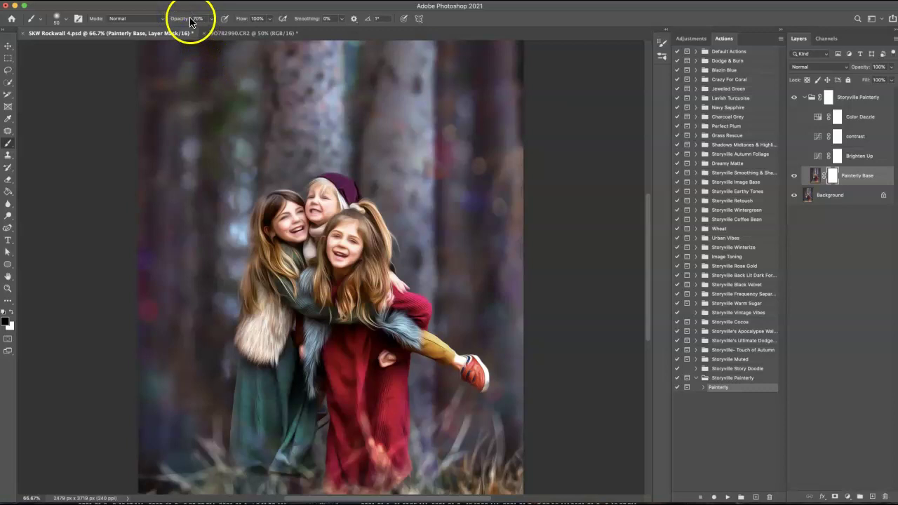
key(7)
key(super+plus)
key(bracketright)
key(bracketright)
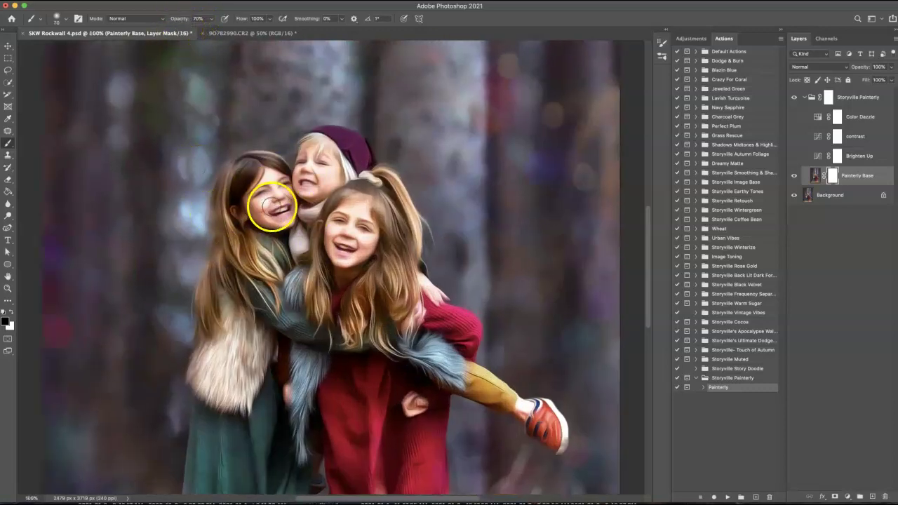
mouse_move(271, 206)
mouse_down()
mouse_move(284, 184)
mouse_move(272, 179)
mouse_move(256, 187)
mouse_move(276, 191)
mouse_move(279, 214)
mouse_up()
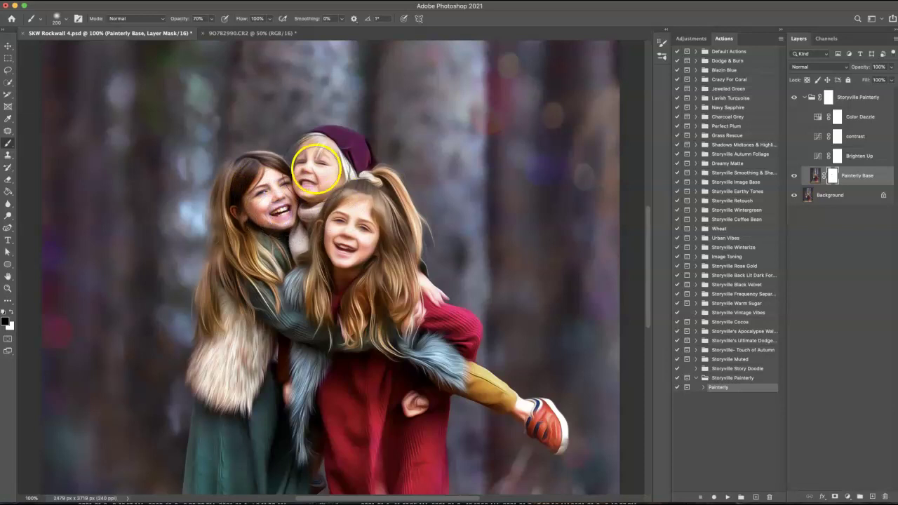
mouse_move(313, 169)
mouse_down()
mouse_move(322, 175)
mouse_move(314, 187)
mouse_move(352, 229)
mouse_move(350, 222)
mouse_up()
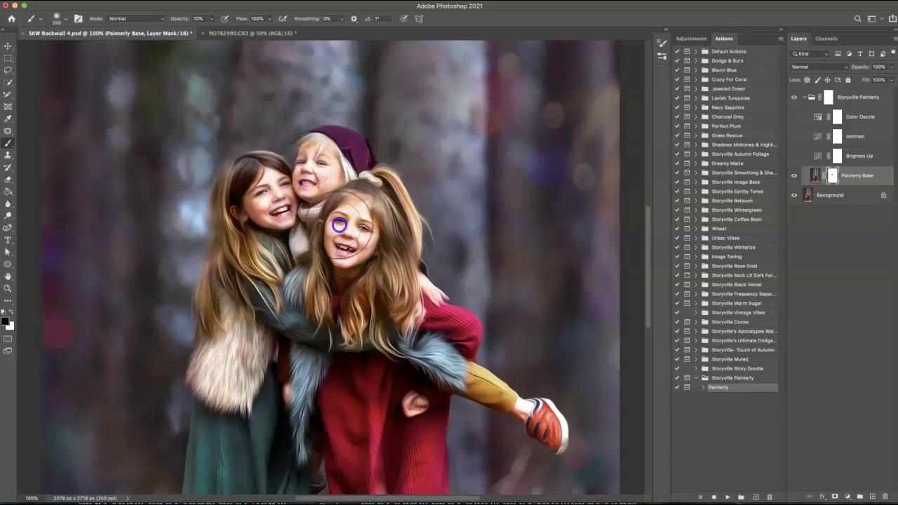
Step: Paint black at 70% opacity on the Painterly Base mask over the girls' hands and the orange shoe
key(super+minus)
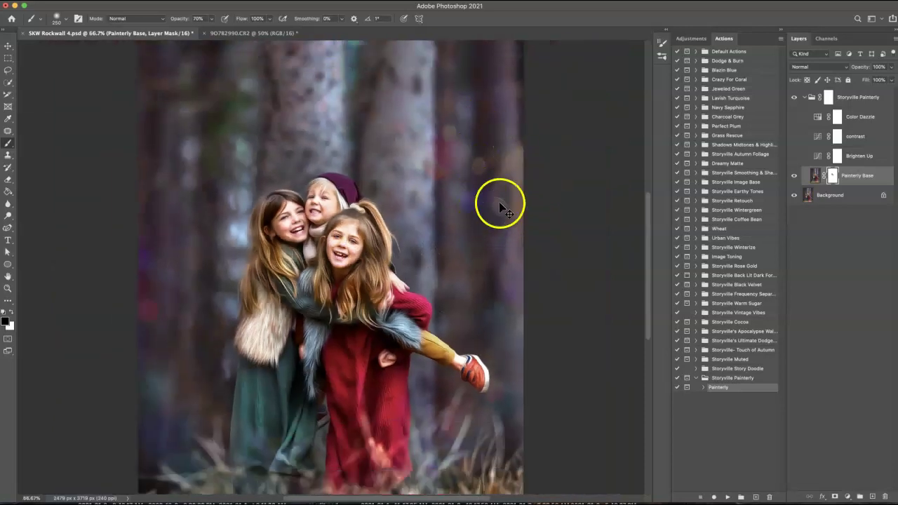
key(super+plus)
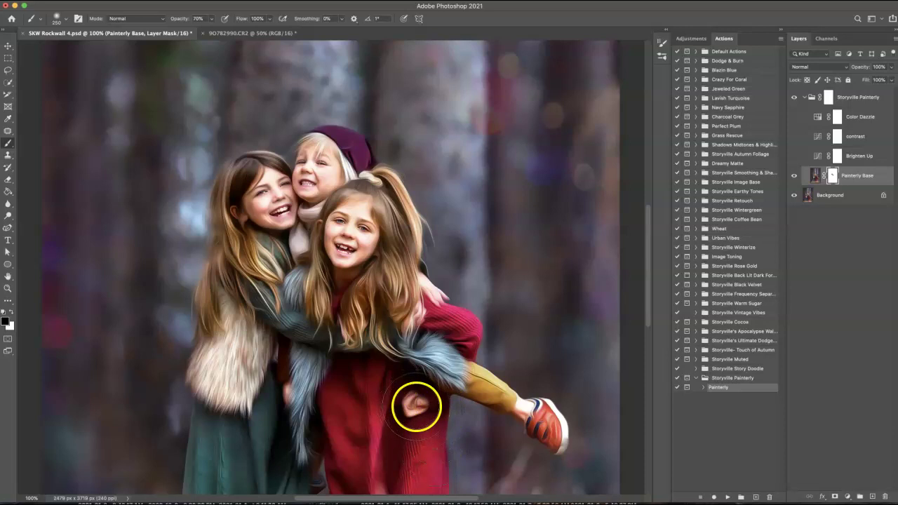
key(bracketleft)
key(bracketleft)
key(bracketleft)
click(414, 406)
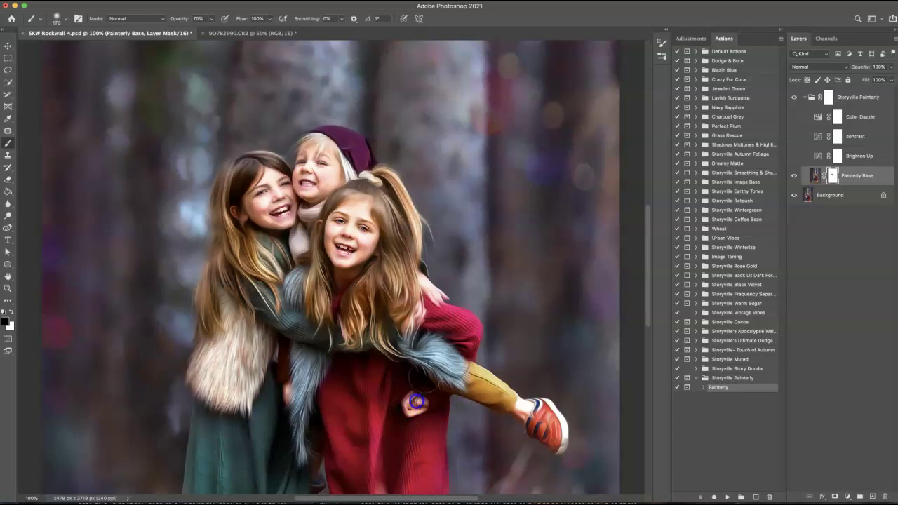
click(415, 321)
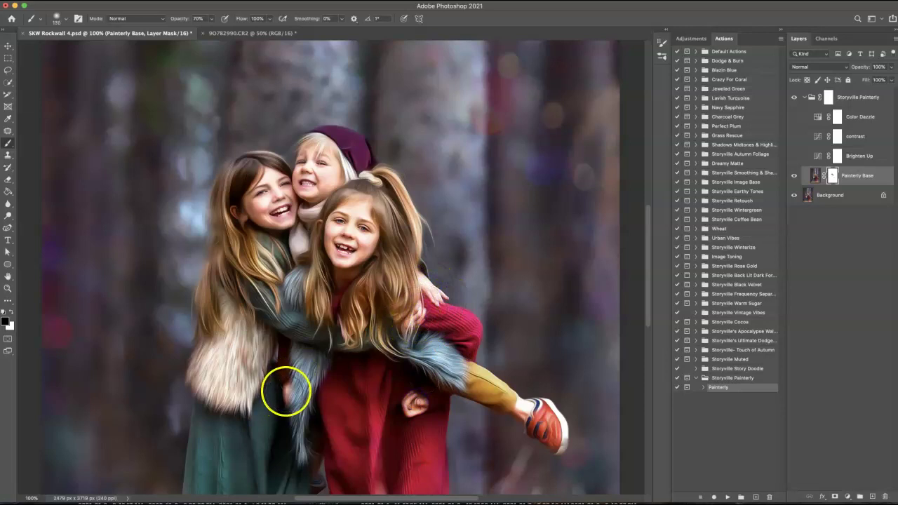
key(bracketright)
key(bracketright)
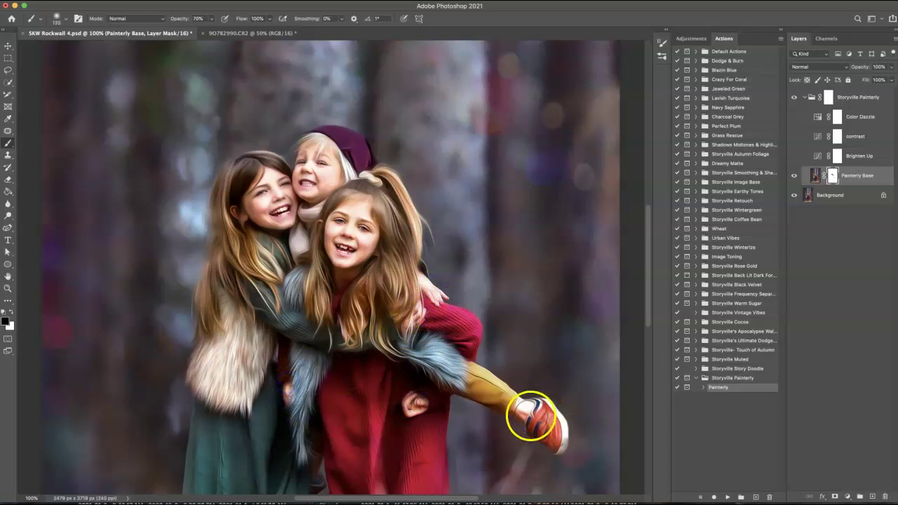
mouse_move(531, 416)
mouse_down()
mouse_move(548, 402)
mouse_move(560, 445)
mouse_move(551, 457)
mouse_move(546, 452)
mouse_move(564, 448)
mouse_move(546, 425)
mouse_up()
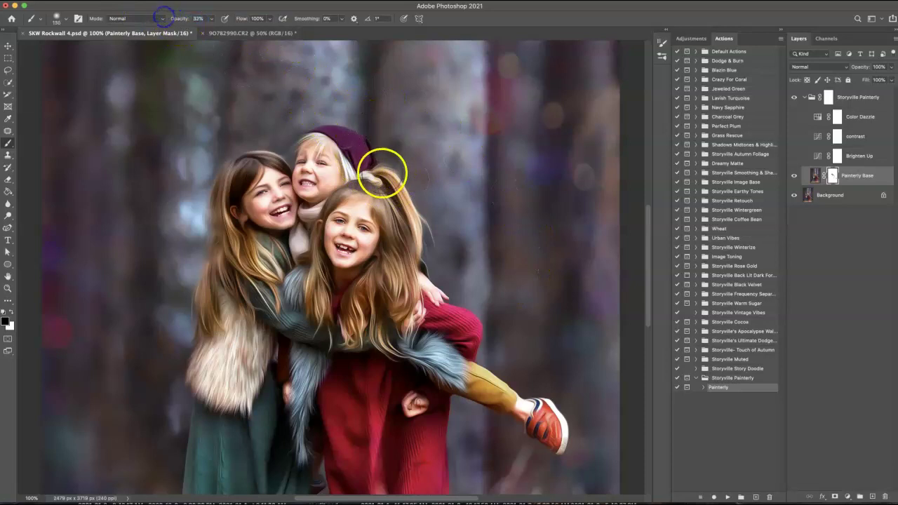
Step: Mask the painterly effect lightly off the front girl's hair tie with a smaller black brush at 32% opacity
key(bracketleft)
key(bracketleft)
key(bracketleft)
key(bracketleft)
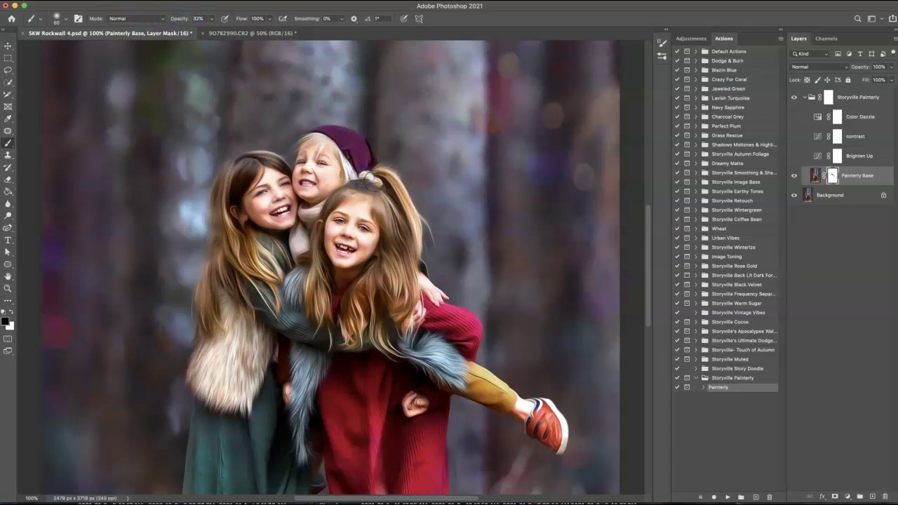
click(380, 187)
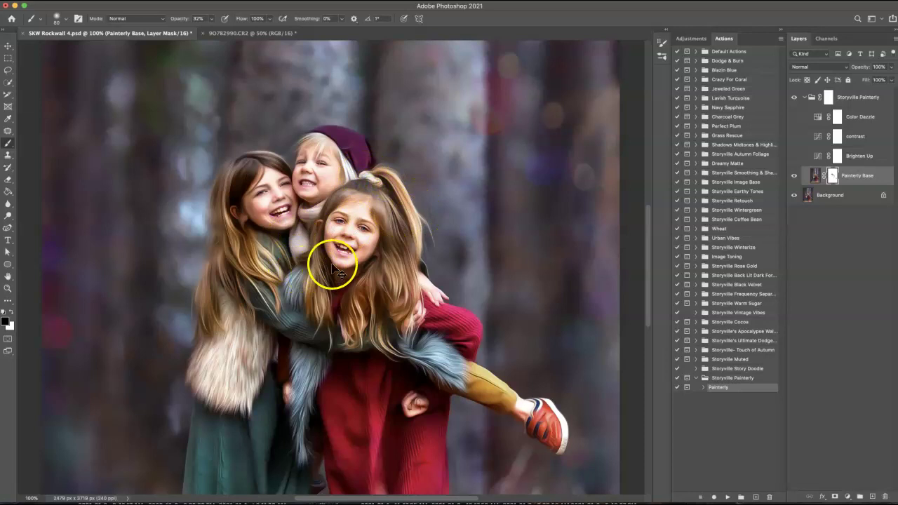
Step: Examine the masked painterly portrait in full and close up on the faces and hair
key(super+minus)
key(super+minus)
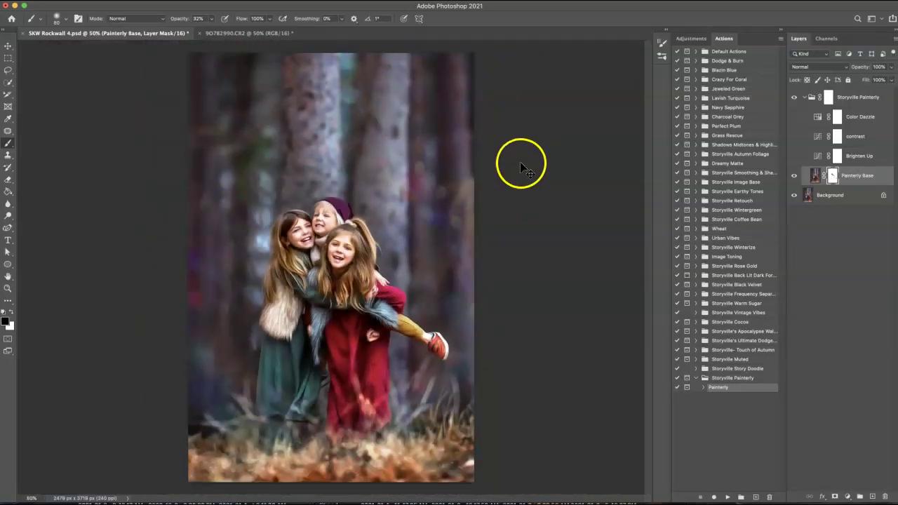
key(super+minus)
key(super+plus)
key(super+plus)
key(super+plus)
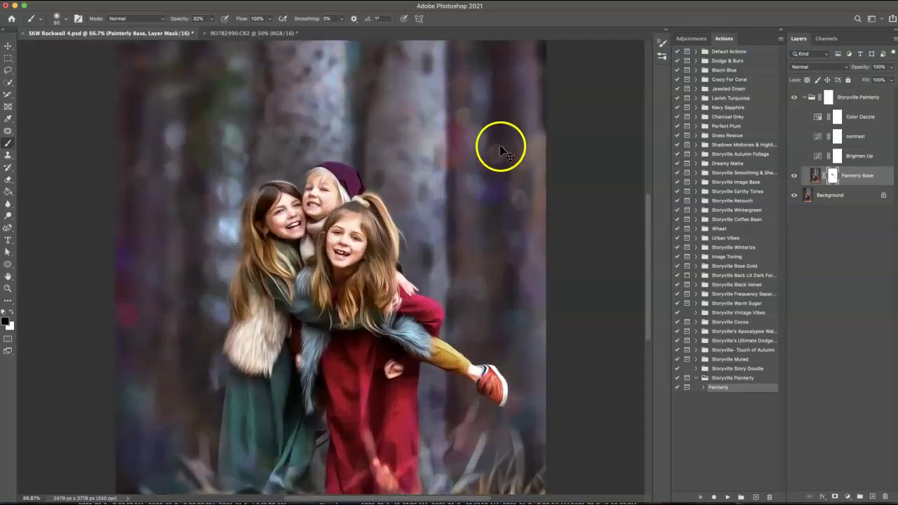
key(super+plus)
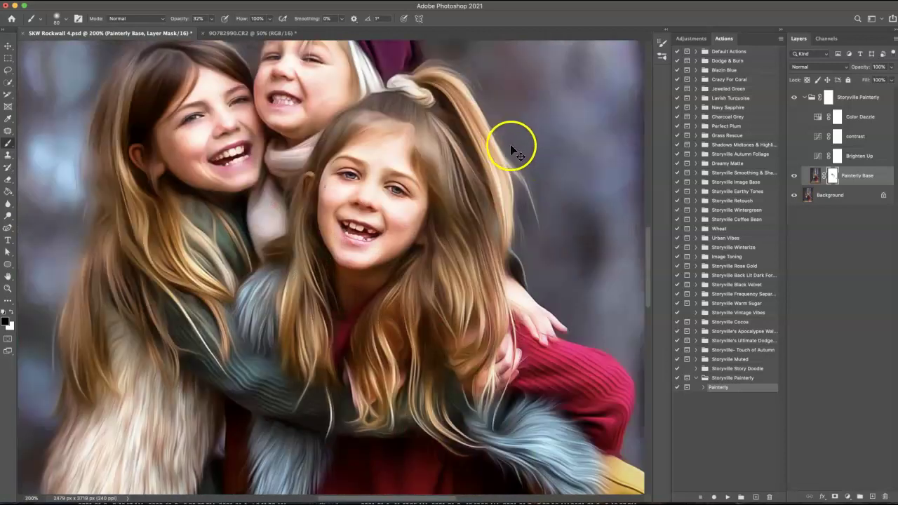
key(super+minus)
key(super+minus)
key(super+minus)
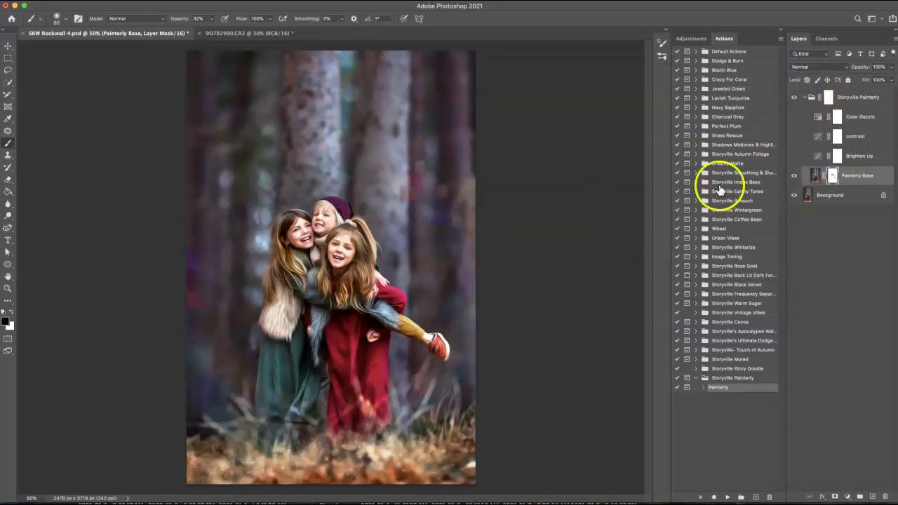
Step: Switch to the 9O7B2990.CR2 image and run the Painterly action on it
click(271, 33)
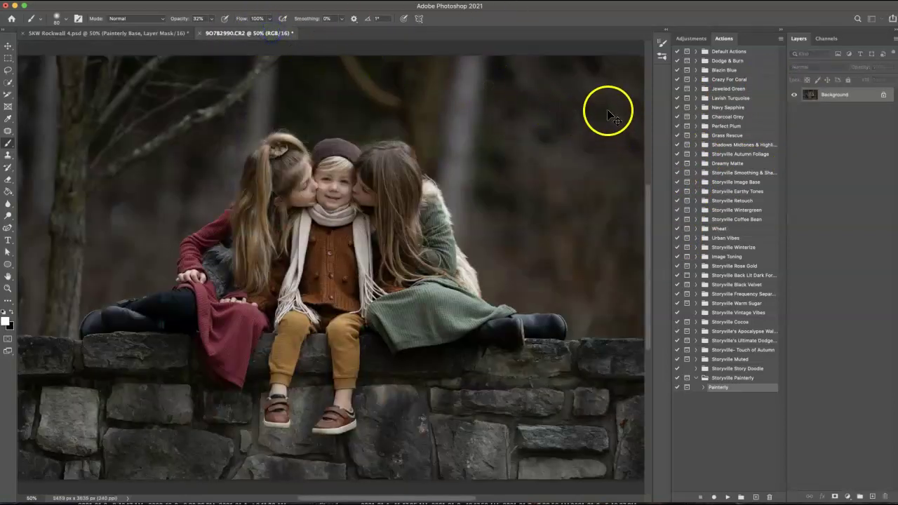
key(super+minus)
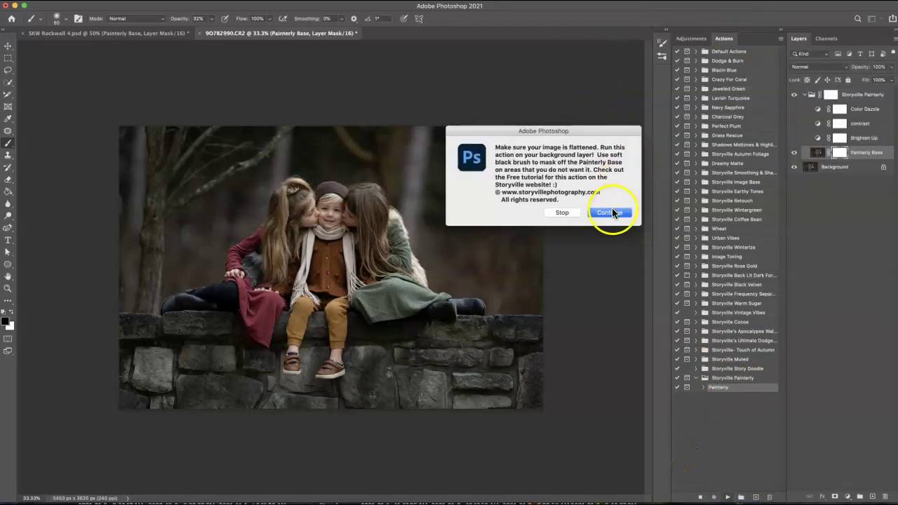
click(612, 211)
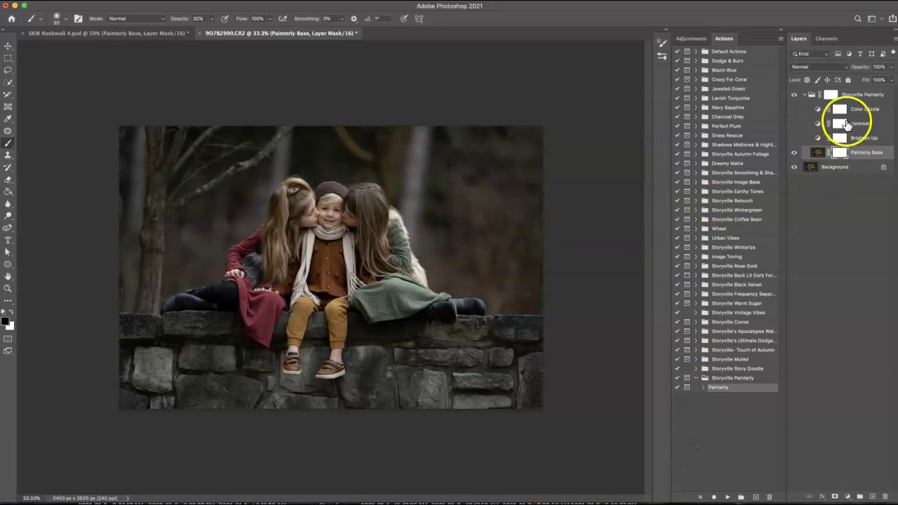
Step: Make the Brighten Up and contrast layers of the Storyville Painterly group visible, with Brighten Up selected
click(794, 137)
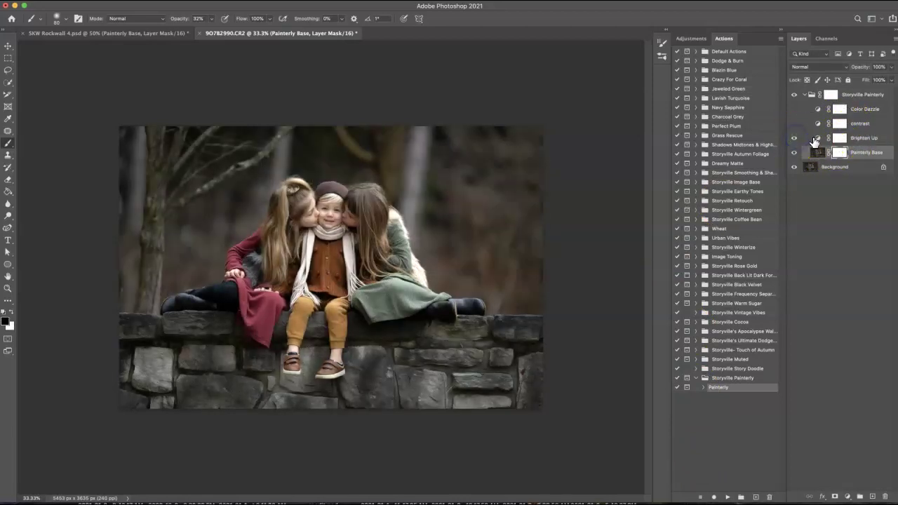
click(817, 138)
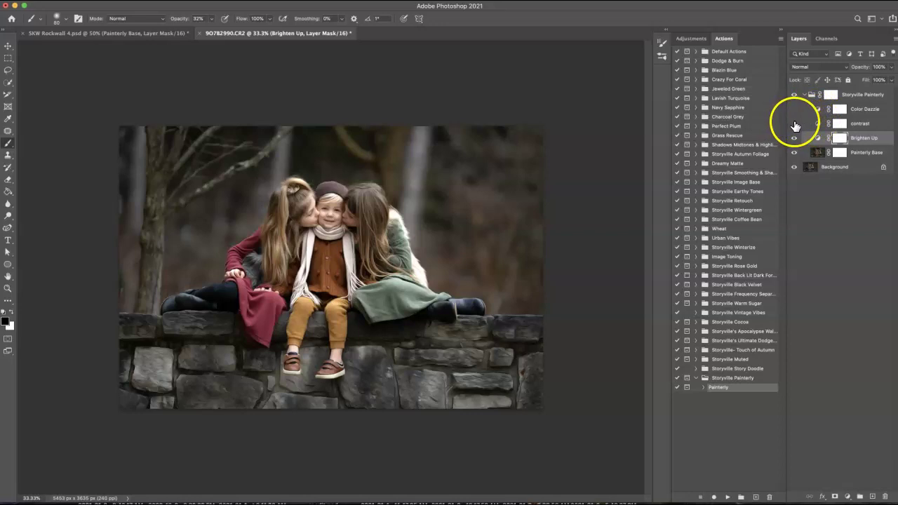
click(794, 124)
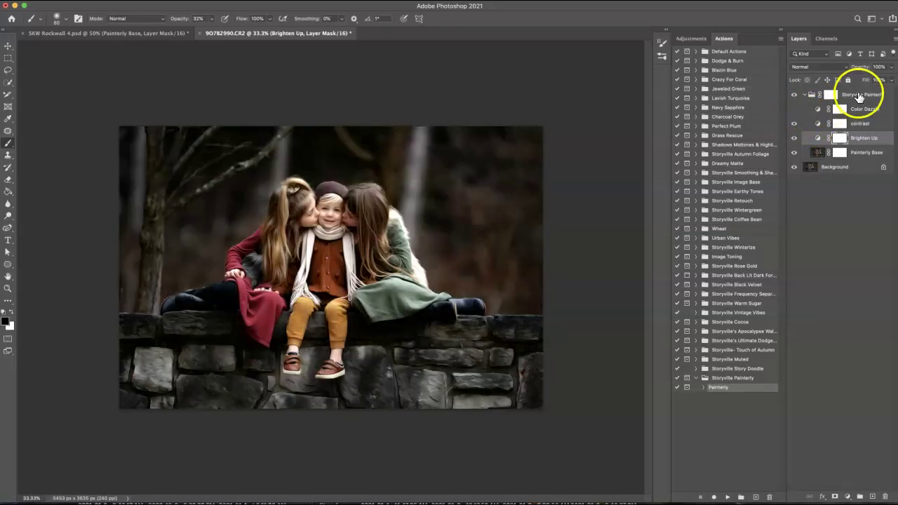
Step: Preview the Brighten Up layer's effect by lowering its opacity to 0% and raising it back to 100%
text(0)
key(Return)
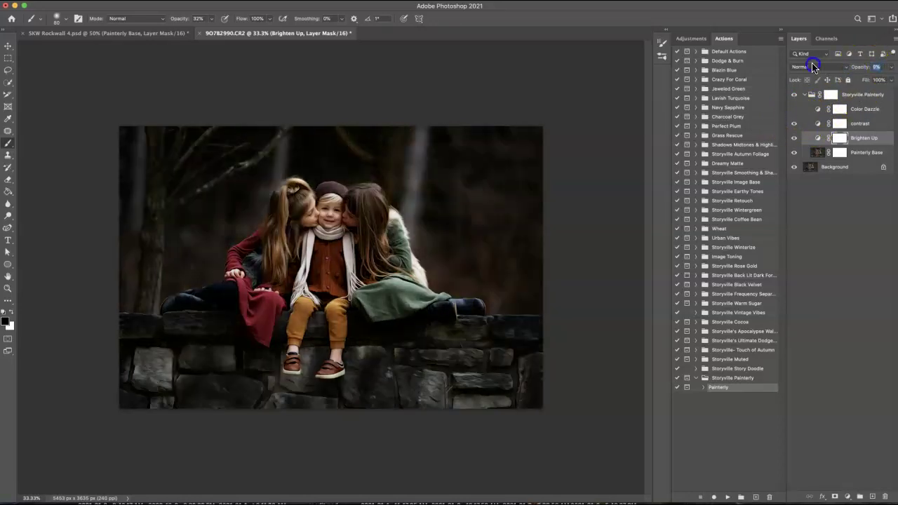
key(Up)
key(Up)
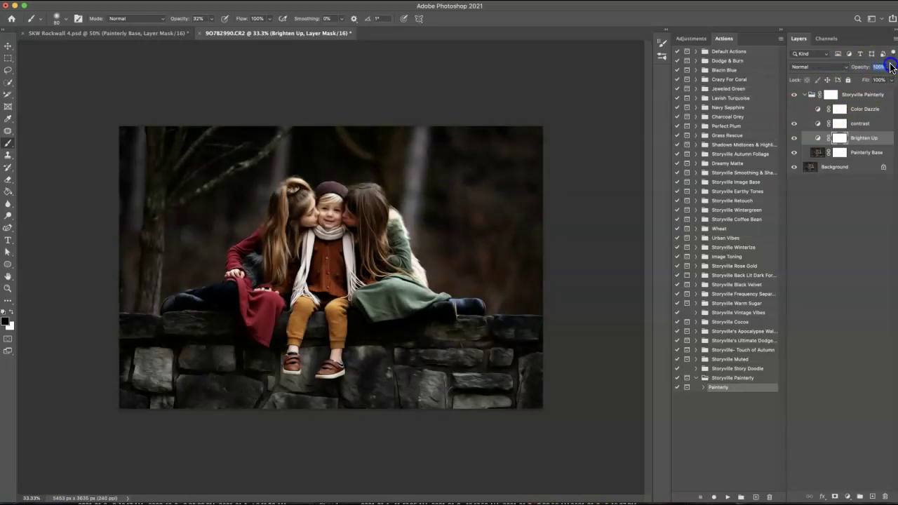
Step: Test lower opacities on the contrast layer, hide it, and show the Color Dazzle layer with adjusted opacity
click(813, 122)
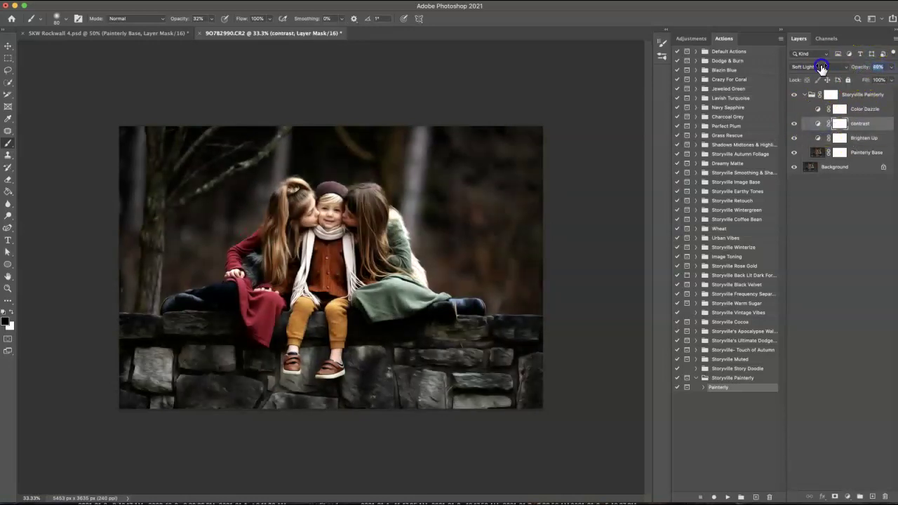
text(10)
key(Return)
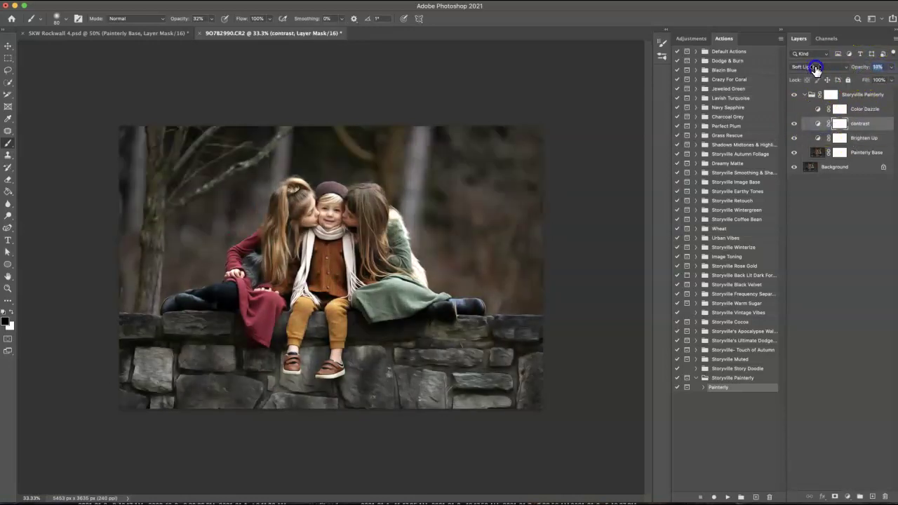
click(793, 124)
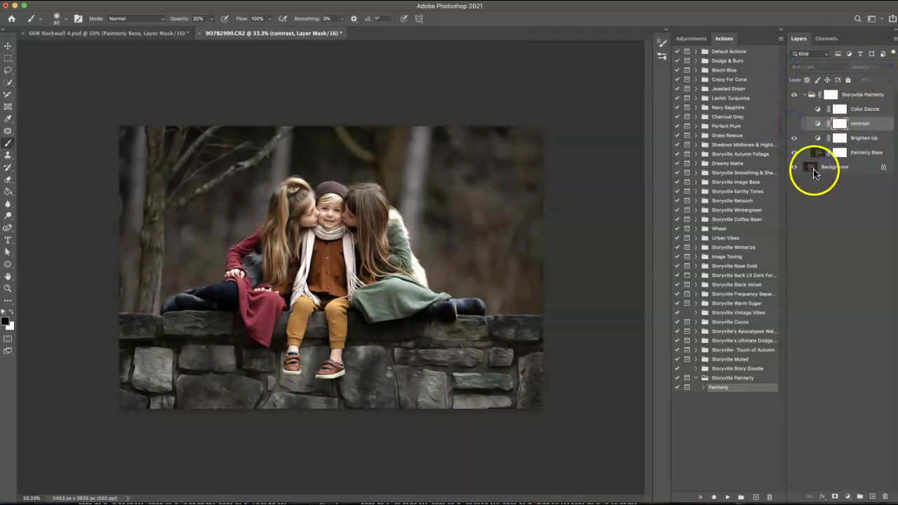
click(818, 110)
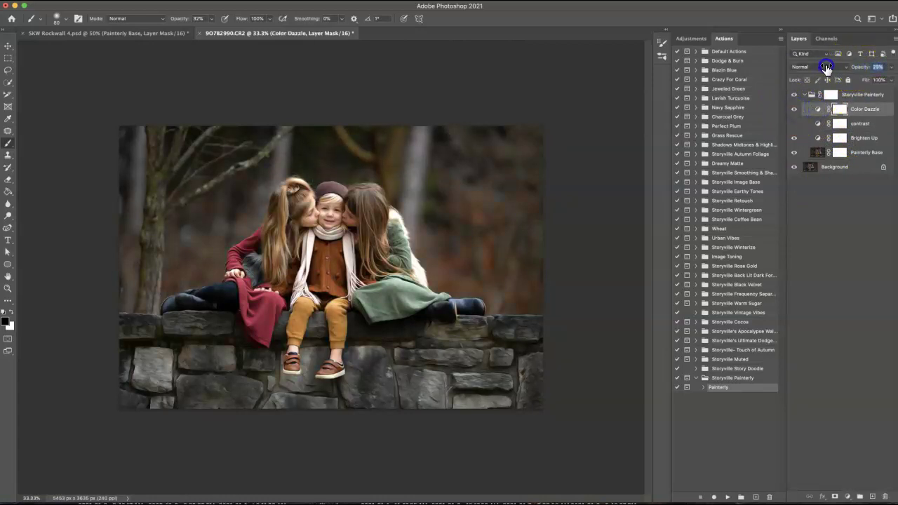
Step: Paint the effect off the children's faces on the Painterly Base mask, using a larger black brush at 82% opacity
click(840, 151)
key(super+plus)
key(super+plus)
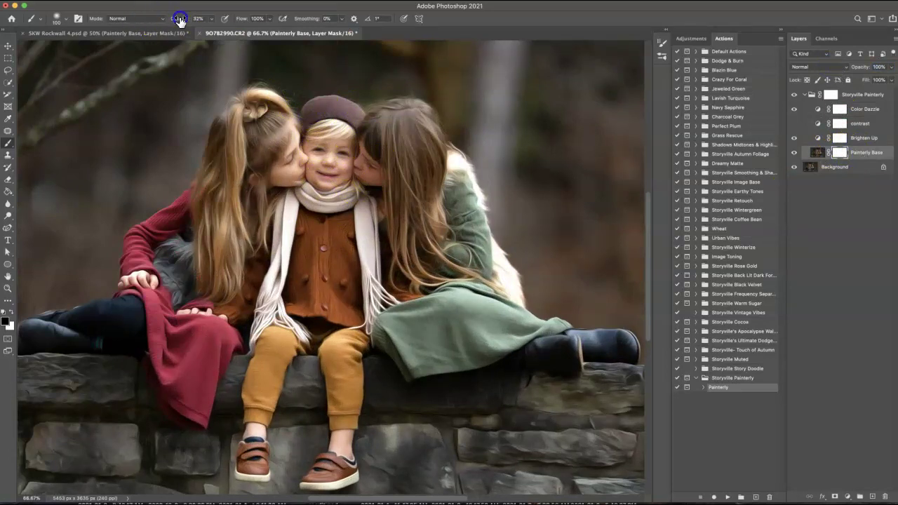
key(])
key(])
key(])
key(])
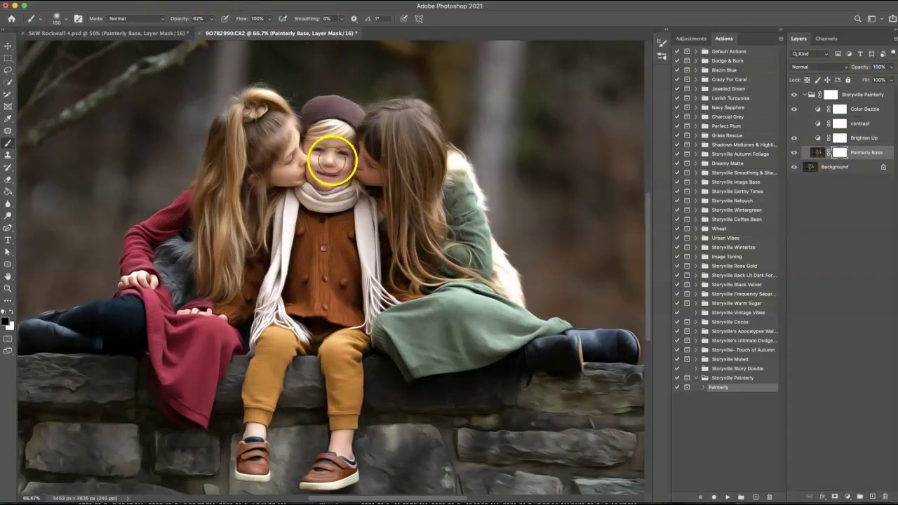
click(322, 151)
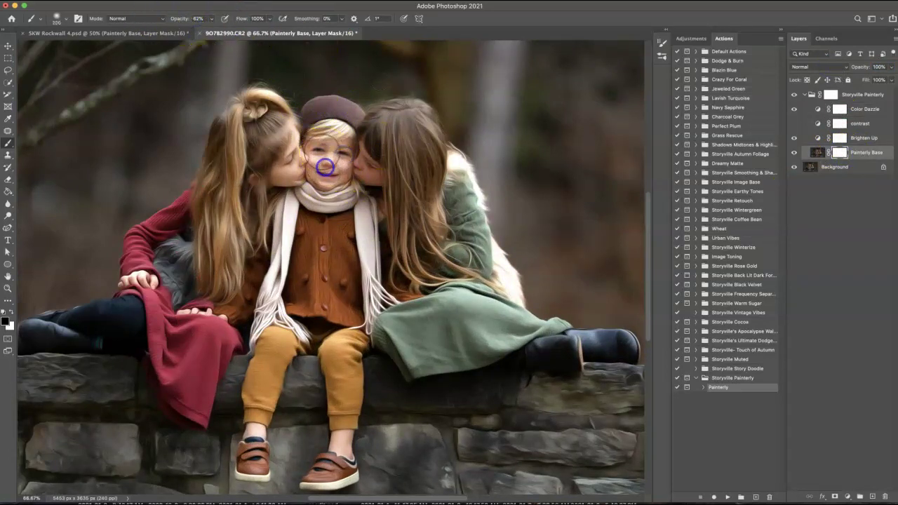
mouse_move(325, 166)
mouse_down()
mouse_move(288, 162)
mouse_move(360, 160)
mouse_move(409, 214)
mouse_up()
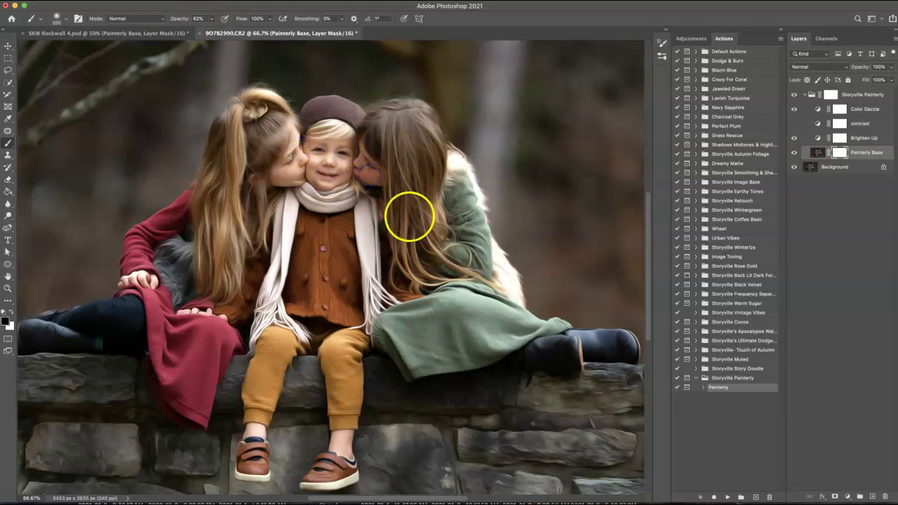
Step: Compare the portrait with and without the painterly layers, and examine the masked result in full and close up
click(795, 95)
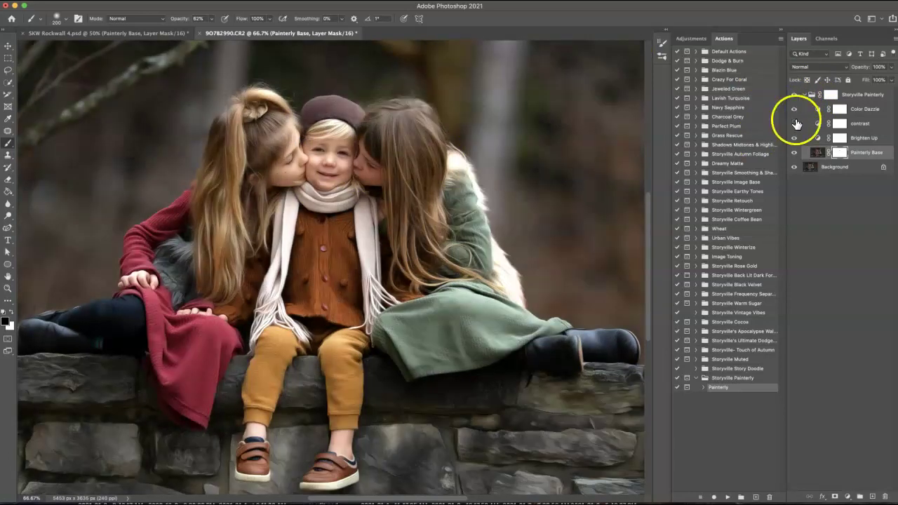
click(794, 155)
key(super+minus)
key(super+minus)
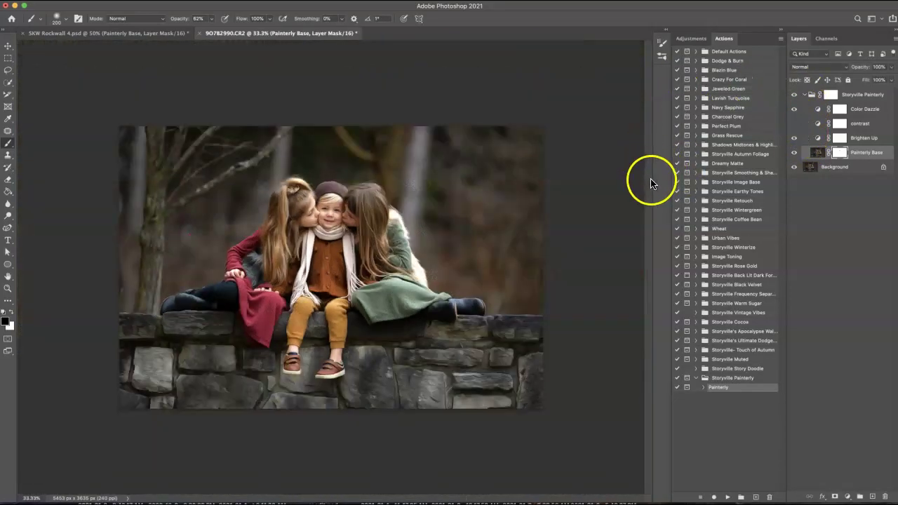
key(super+plus)
key(super+plus)
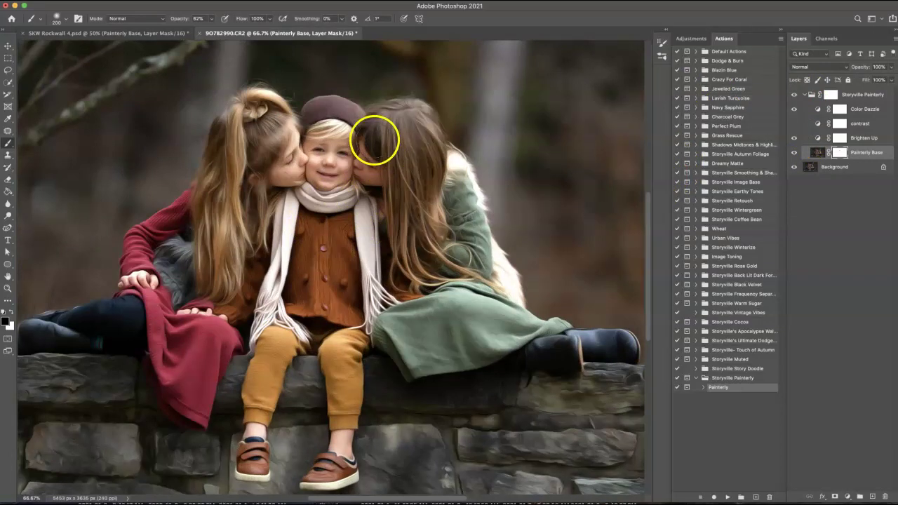
key(super+minus)
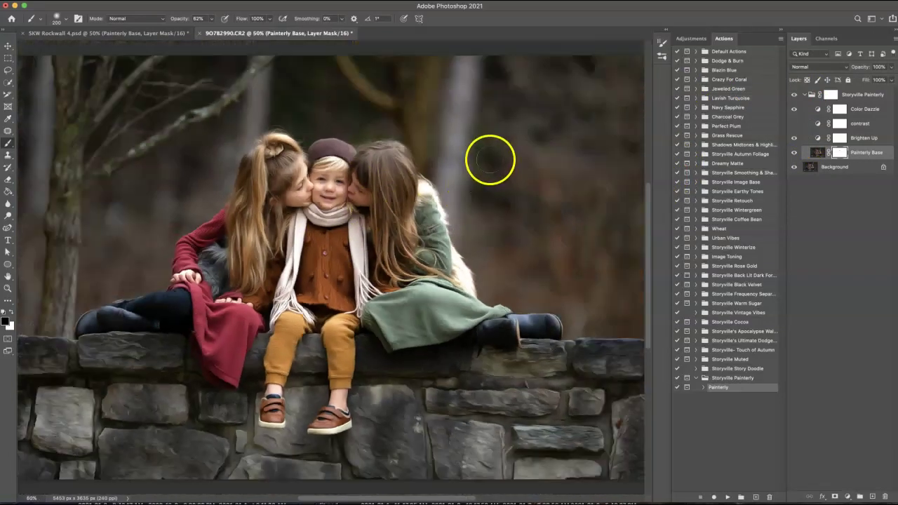
key(super+minus)
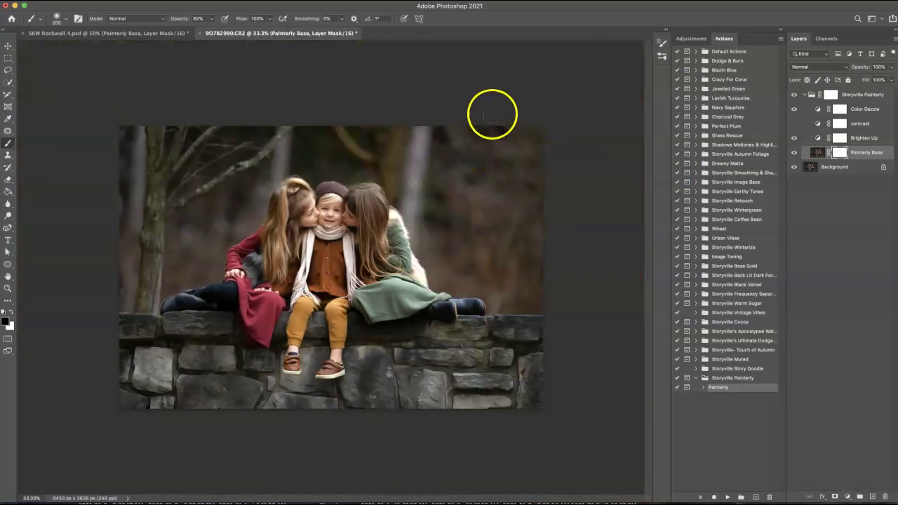
Step: Collapse the Storyville Painterly group and compare the whole portrait with the group hidden and shown, checking the subjects close up
click(805, 96)
click(793, 94)
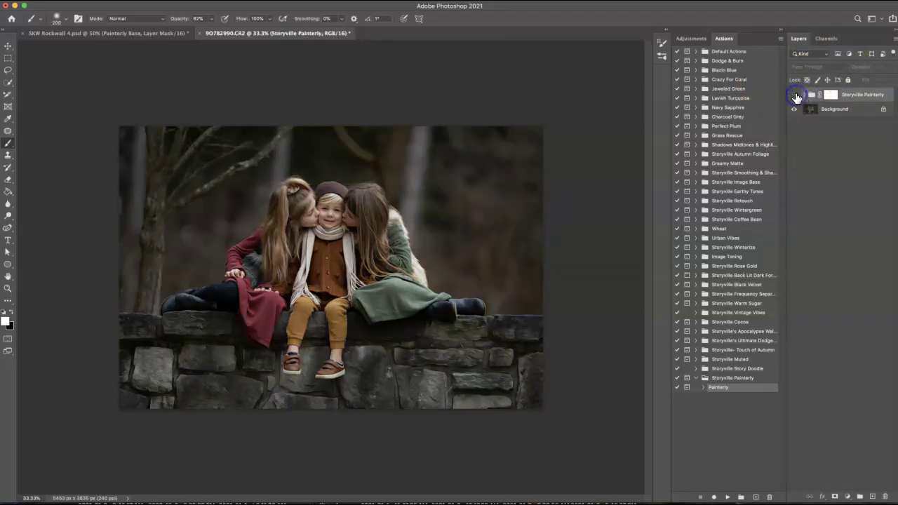
click(794, 95)
key(super+plus)
key(super+plus)
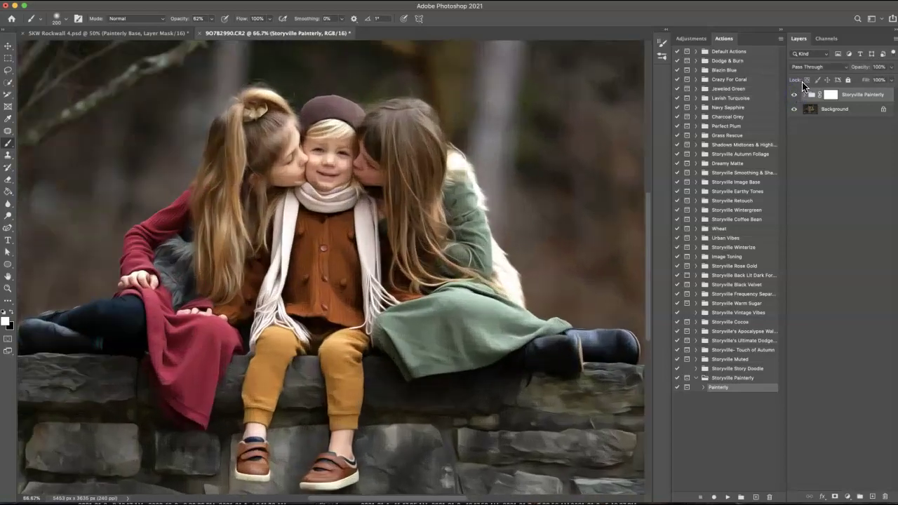
key(super+minus)
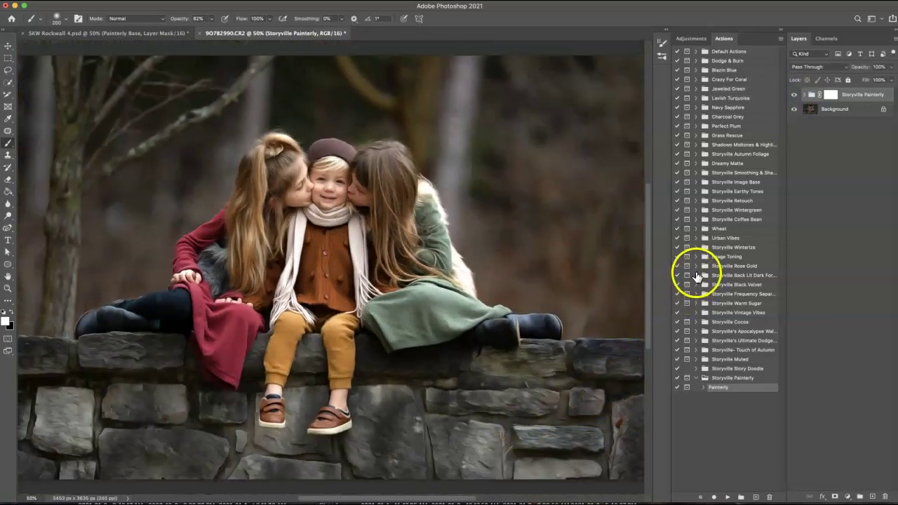
key(ctrl+minus)
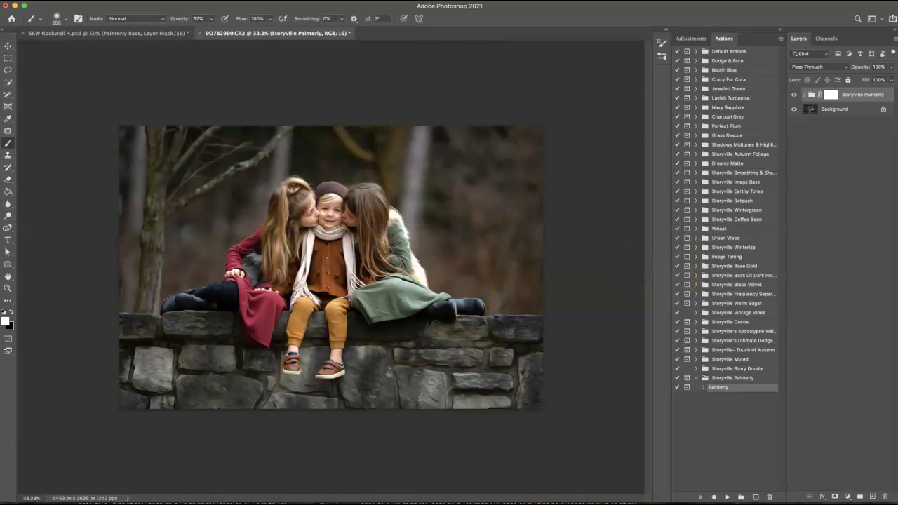